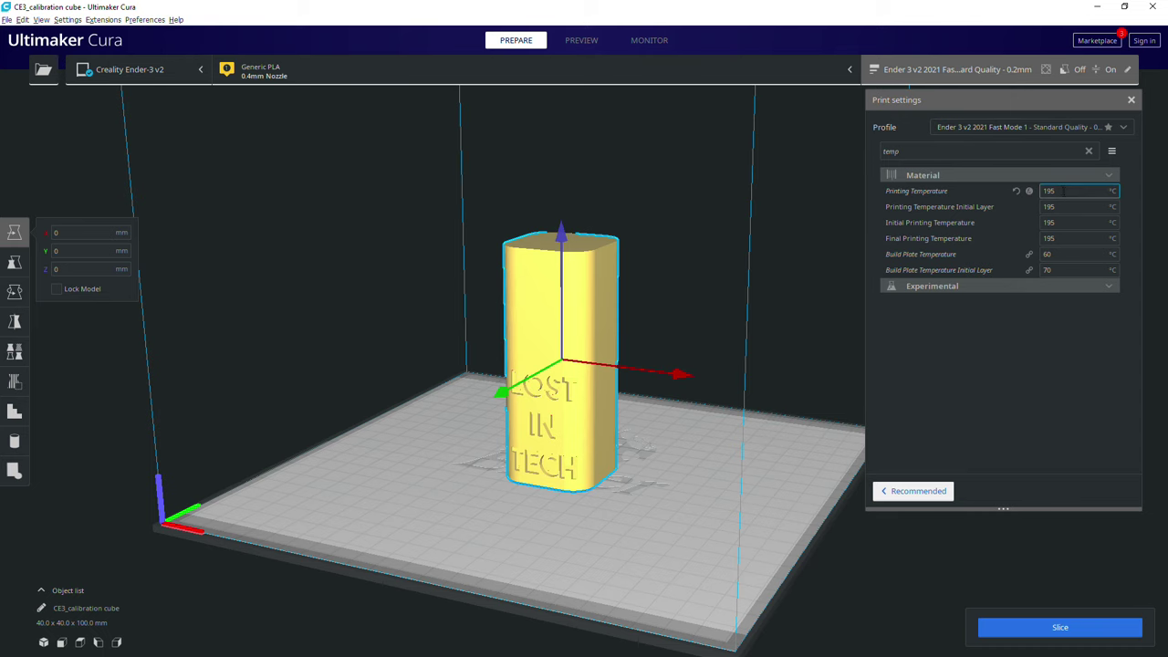
Step: Change Cura's printing temperature to 210 °C, keeping the current print profile
key("BackSpace")
type("21")
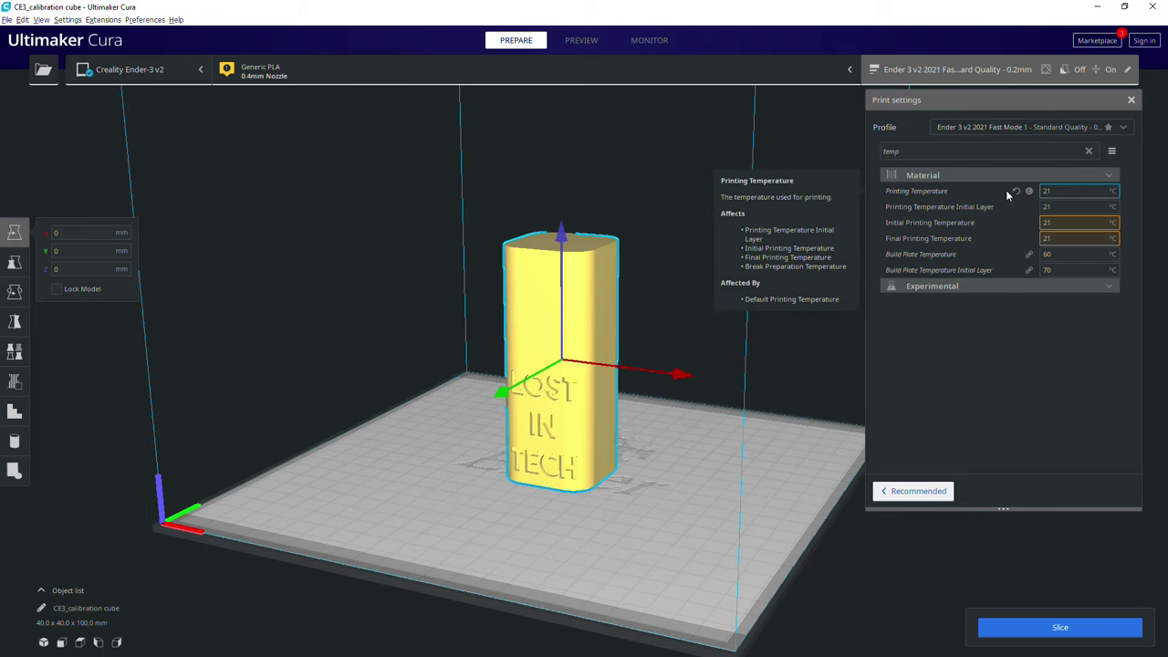
type("0")
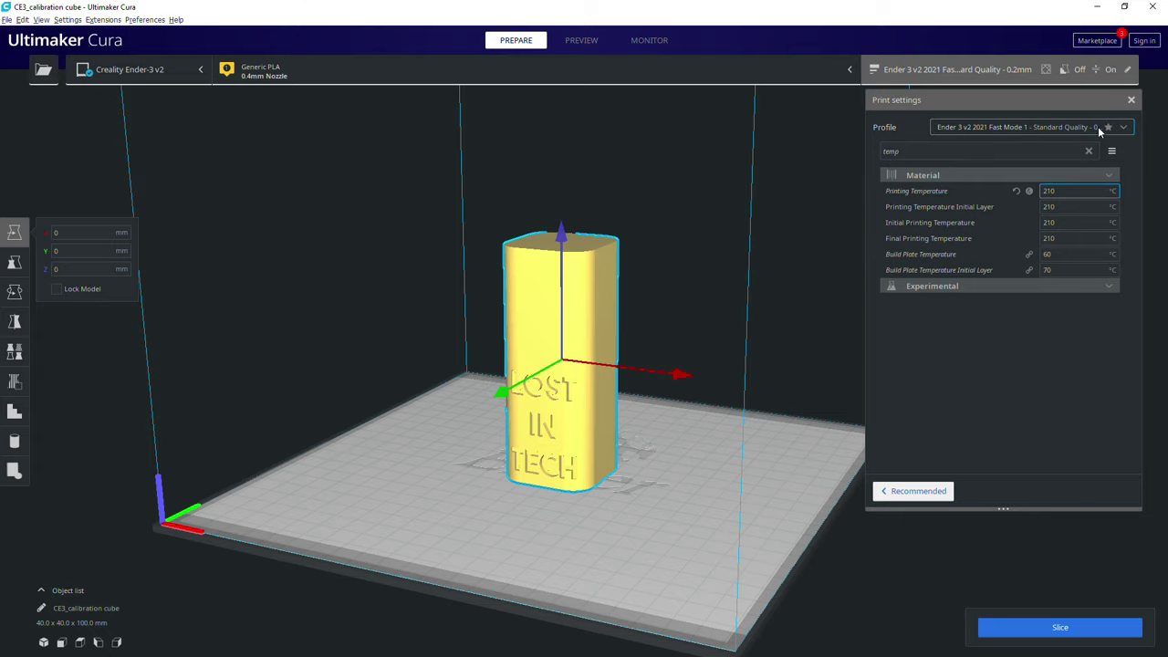
left_click(1124, 132)
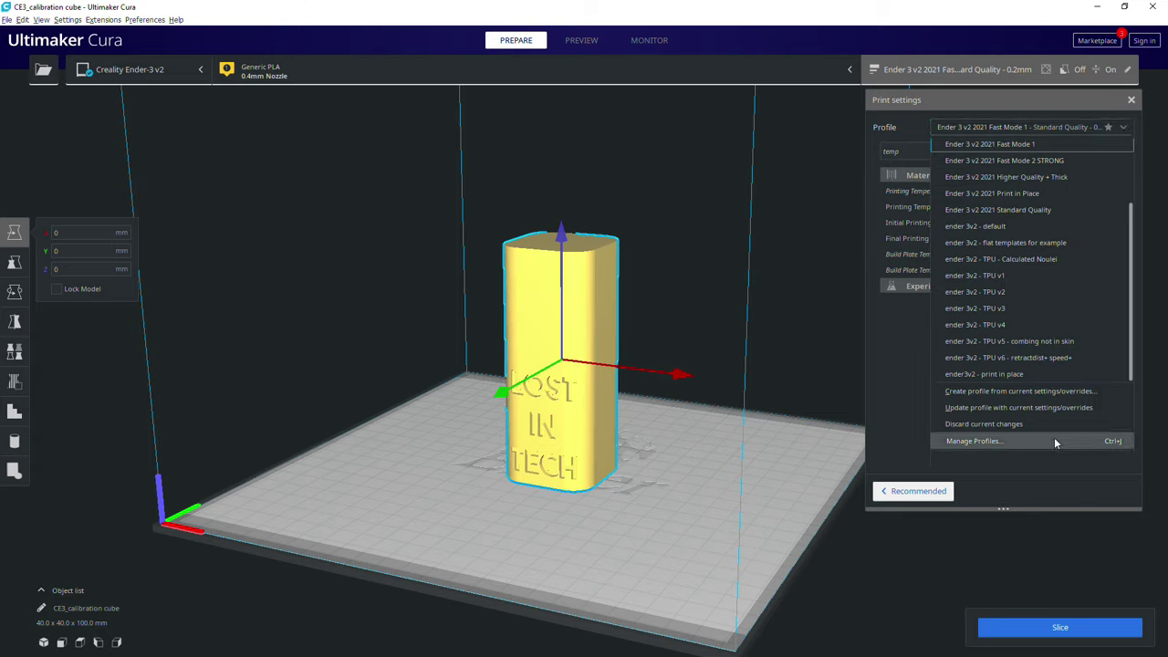
left_click(1001, 394)
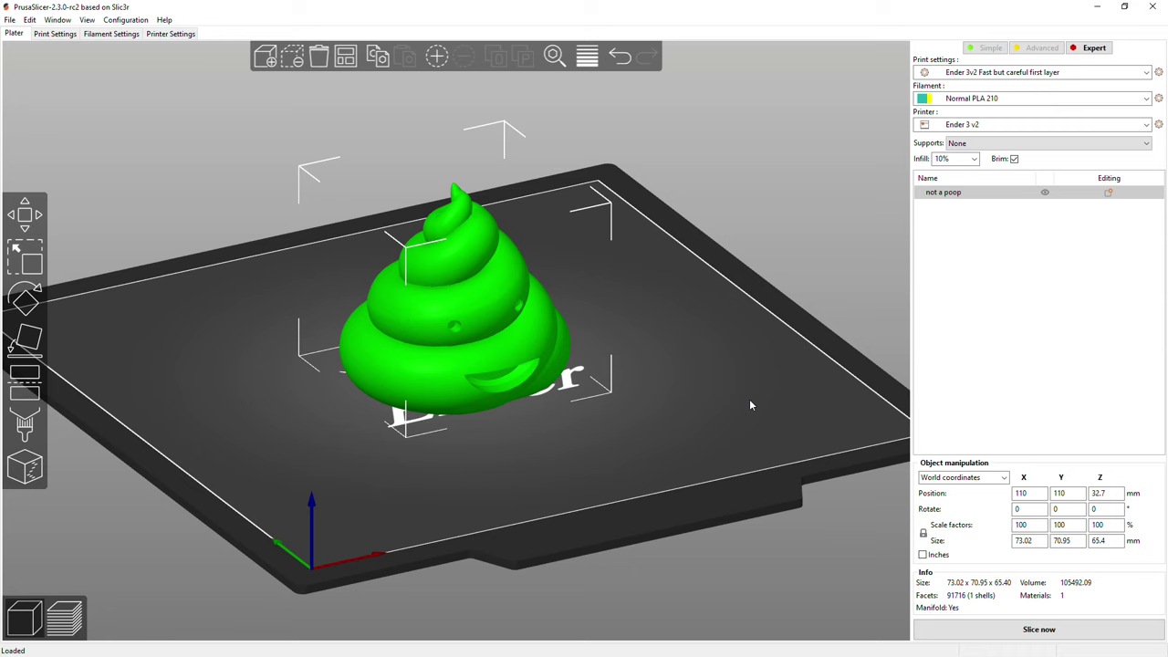
Step: Keep Normal PLA 210 as PrusaSlicer's filament preset and view its 210 °C nozzle settings
left_click(1003, 98)
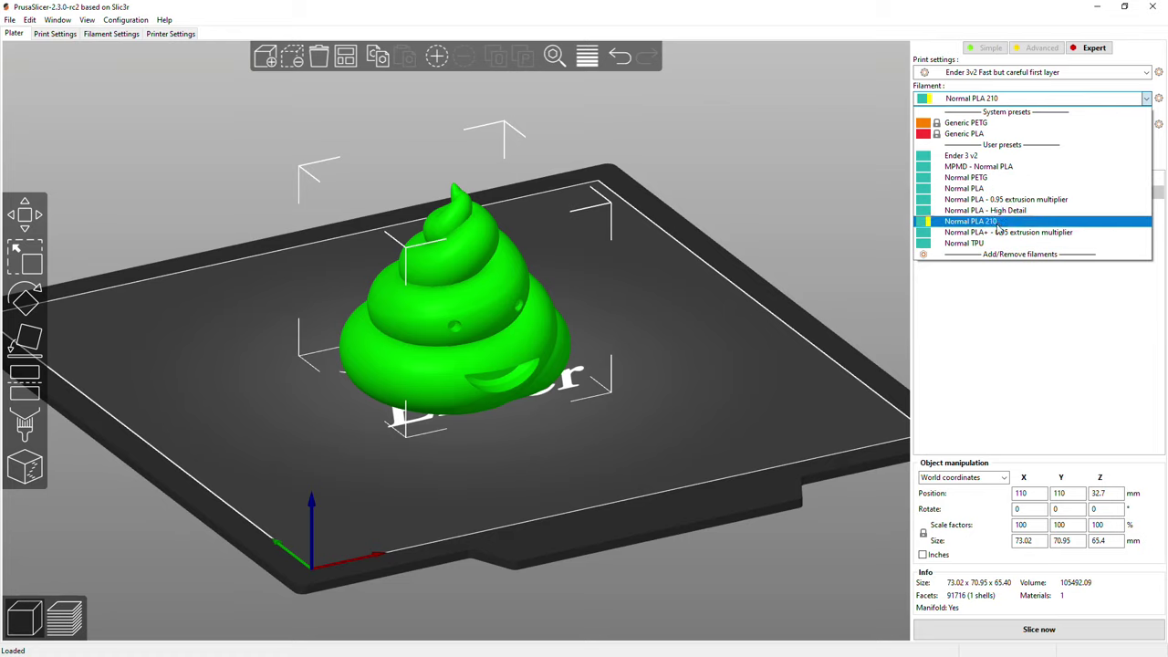
left_click(998, 224)
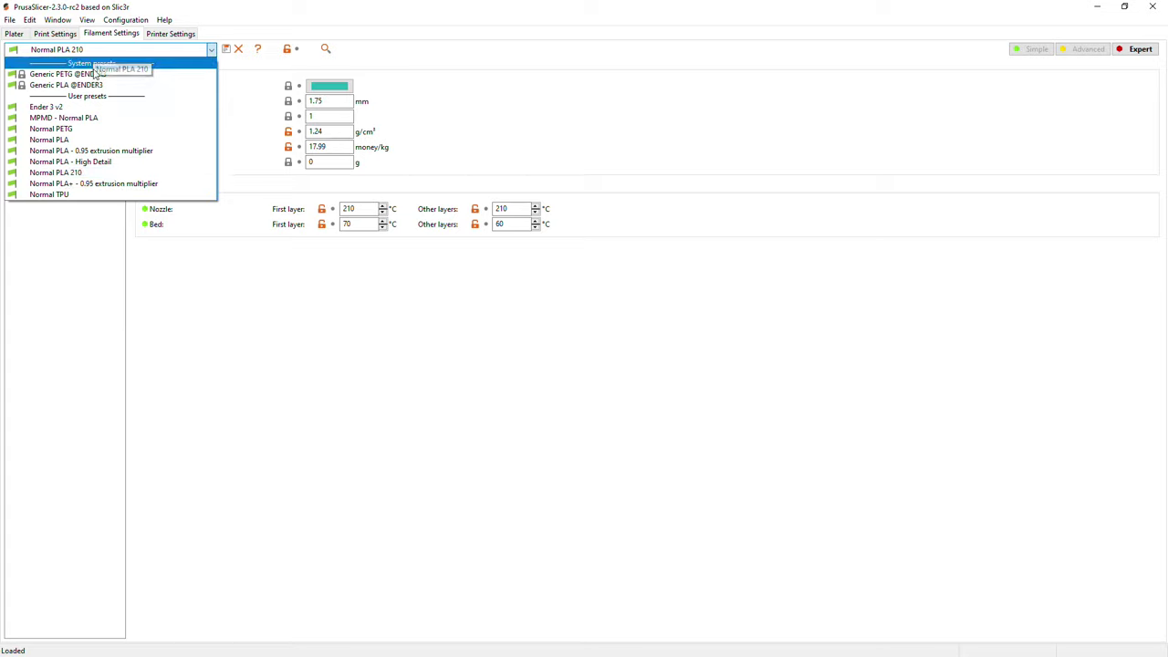
left_click(100, 173)
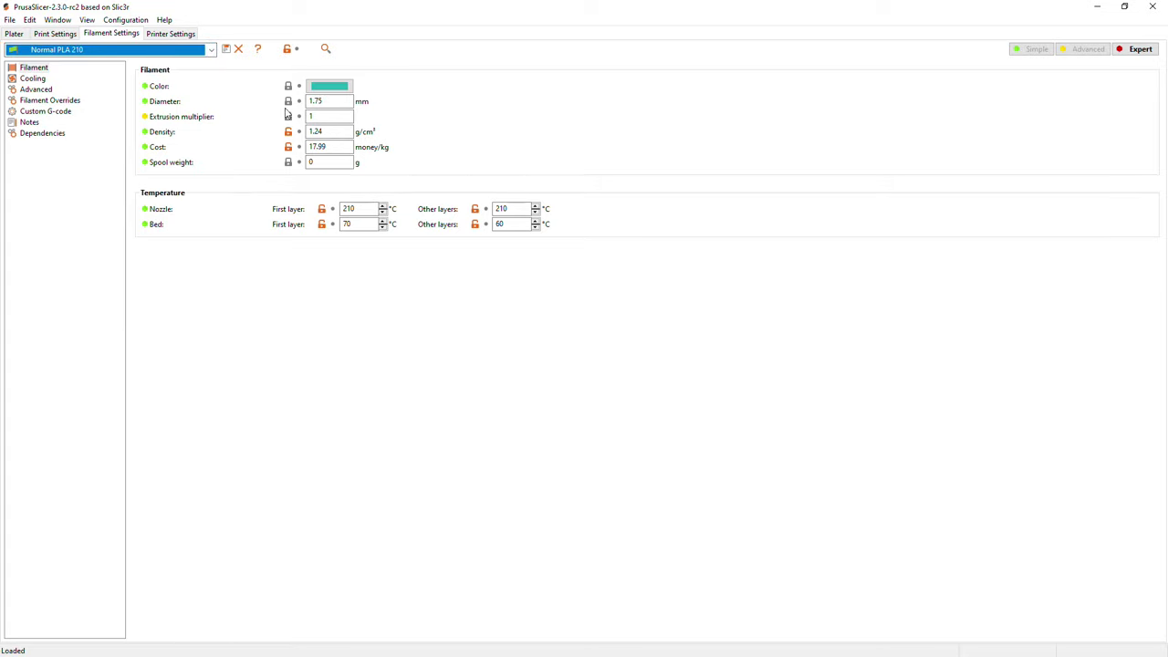